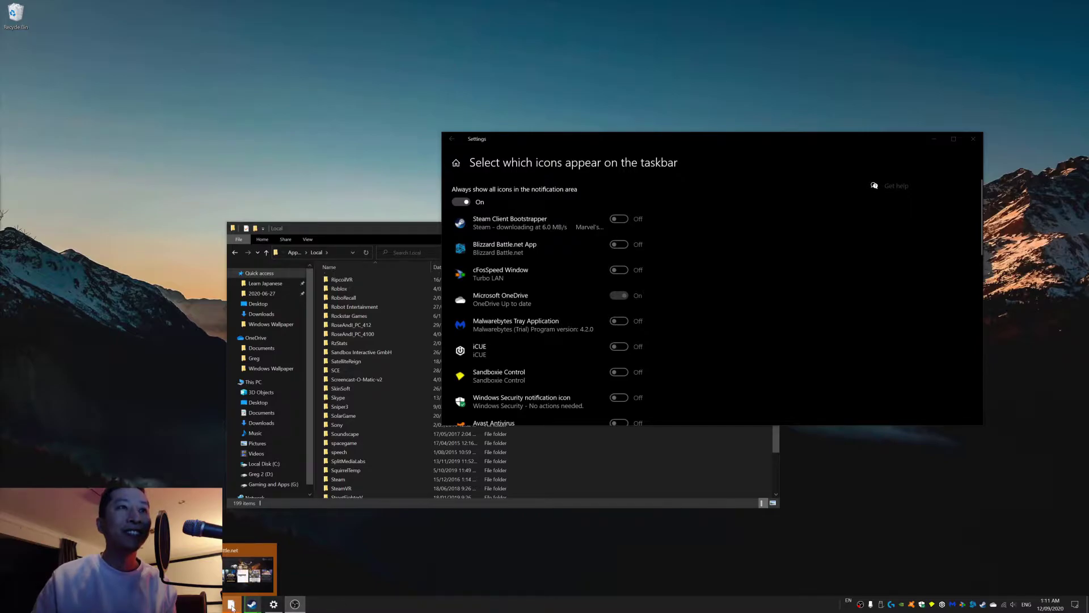
# - Drag the File Explorer taskbar icon from first to fourth among the pinned apps
pyautogui.moveTo(232, 606); pyautogui.dragTo(300, 606)
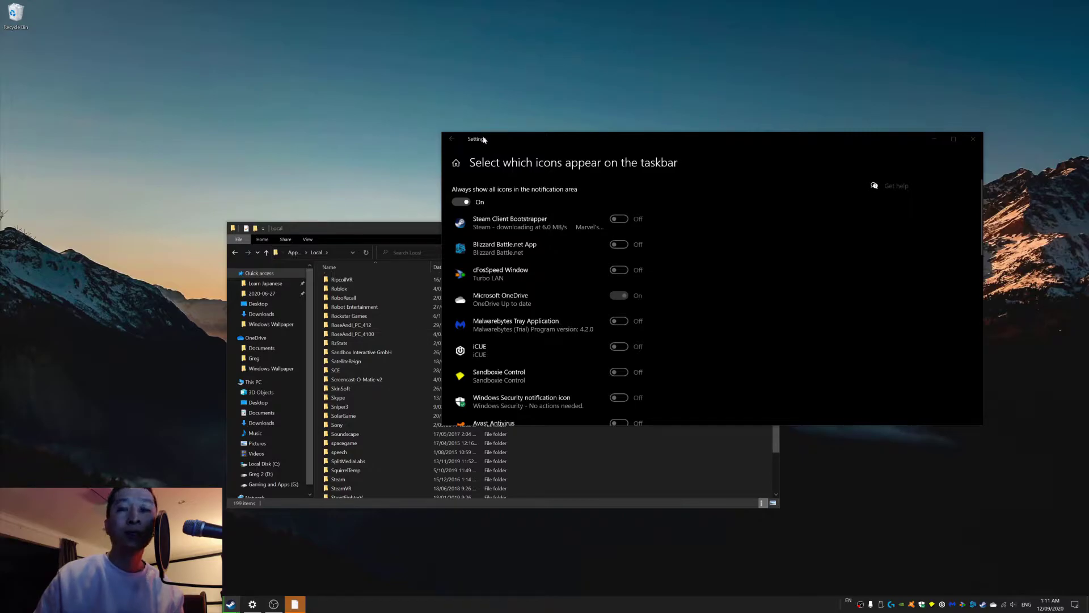
# - Review the 'Select which icons appear on the taskbar' list in Taskbar settings, then close Settings
pyautogui.rightClick(455, 602)
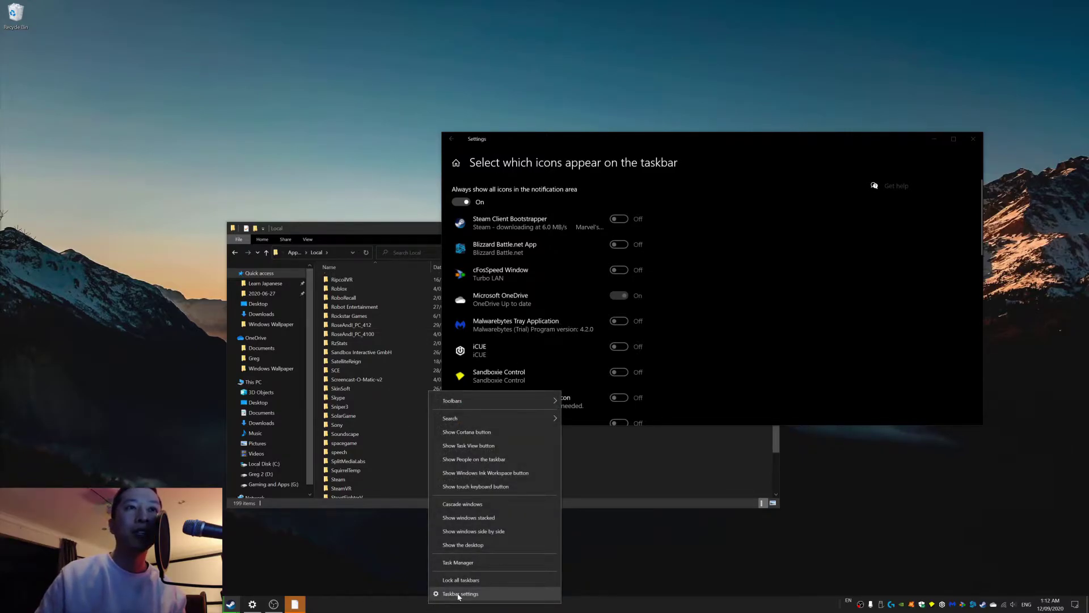
pyautogui.click(457, 593)
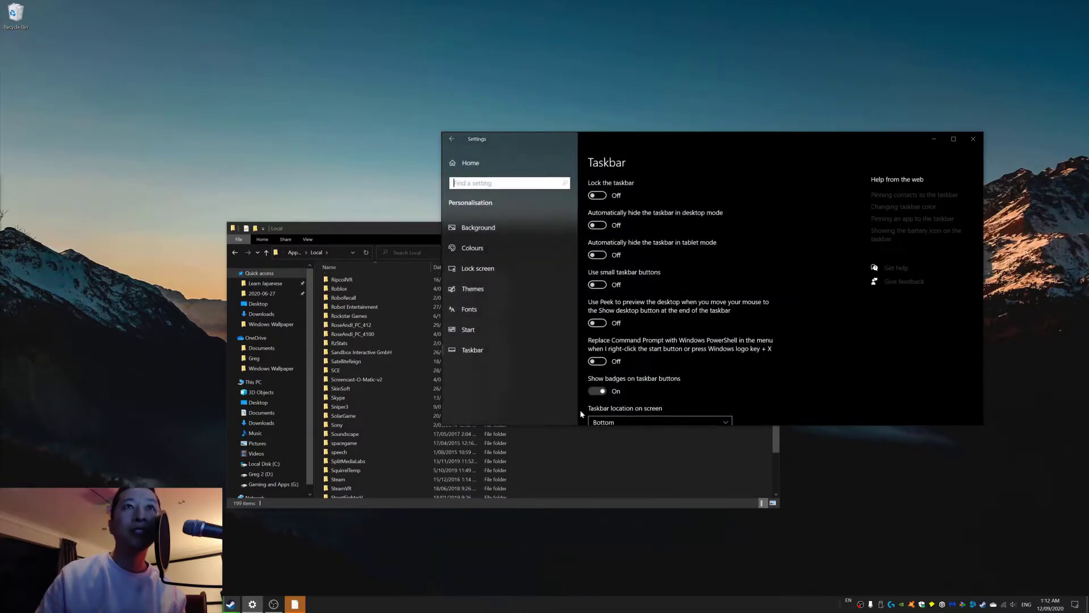
pyautogui.scroll(-3, 702, 323)
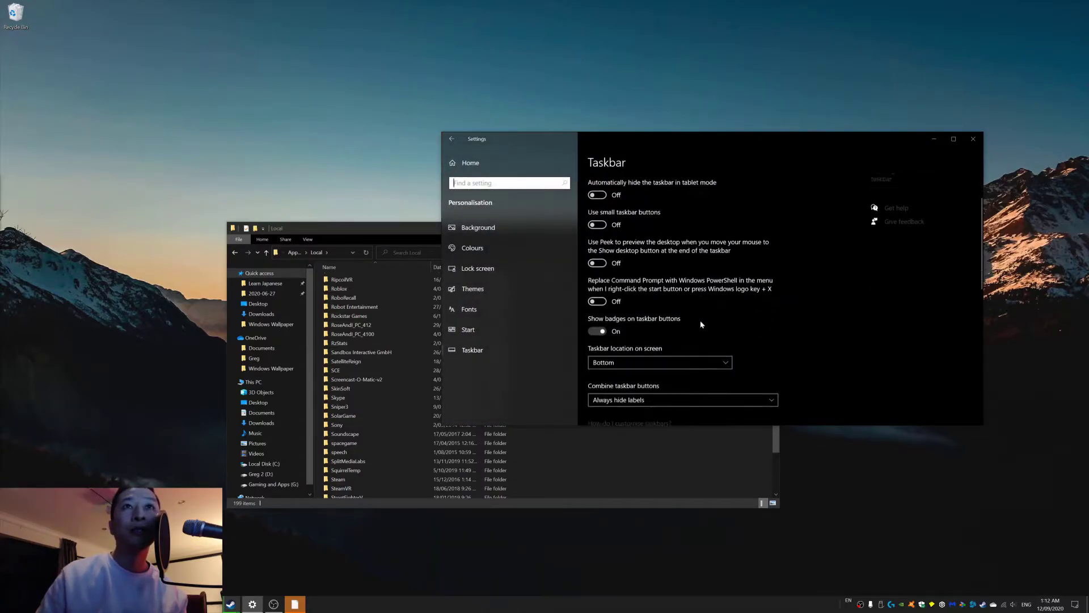
pyautogui.scroll(-3, 702, 322)
pyautogui.scroll(-2, 701, 322)
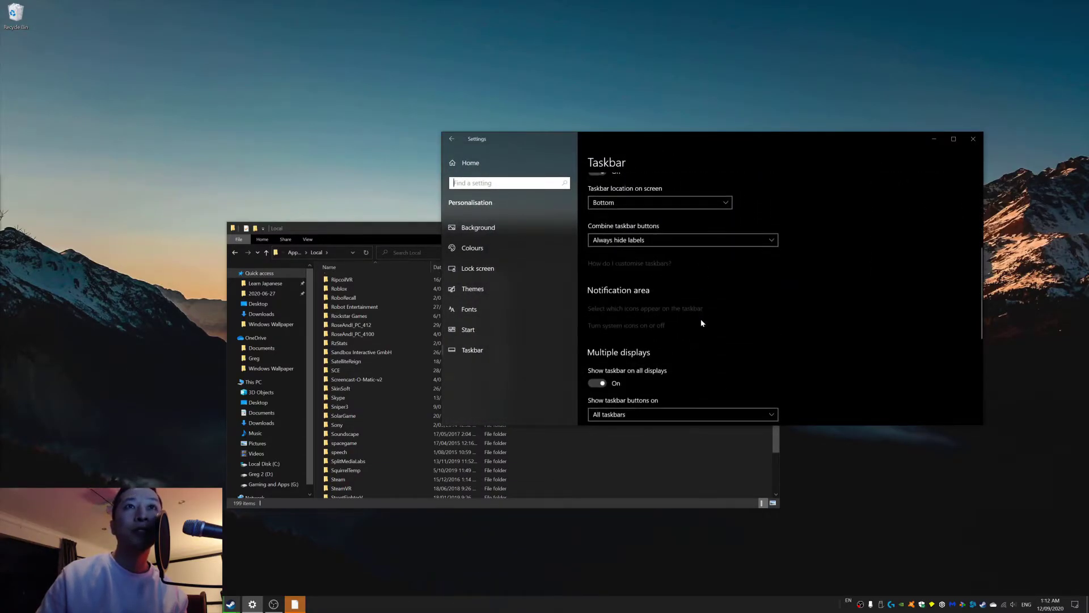
pyautogui.click(653, 310)
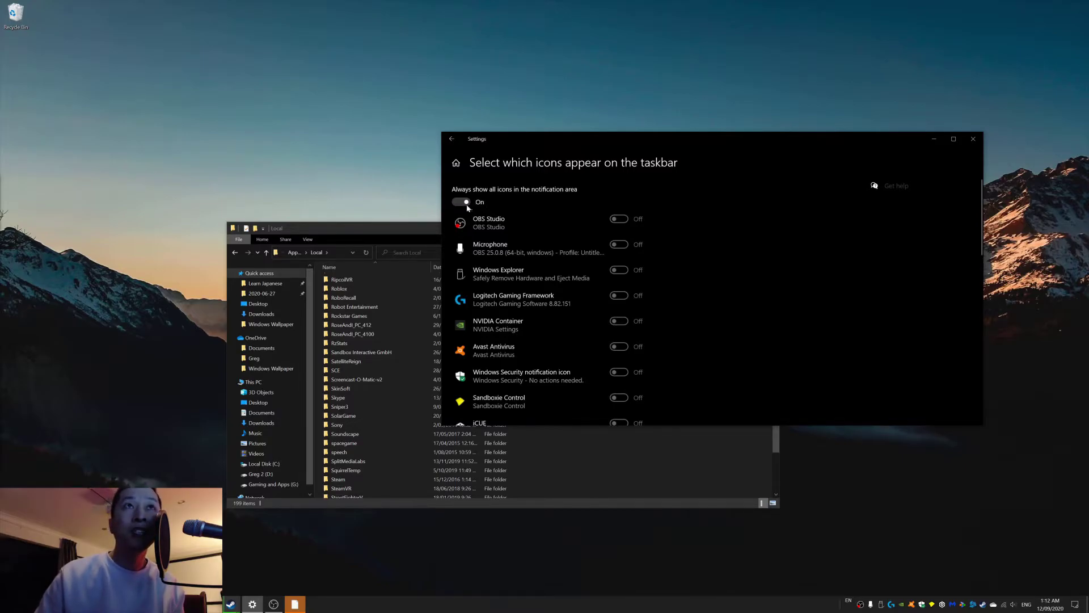
pyautogui.click(972, 139)
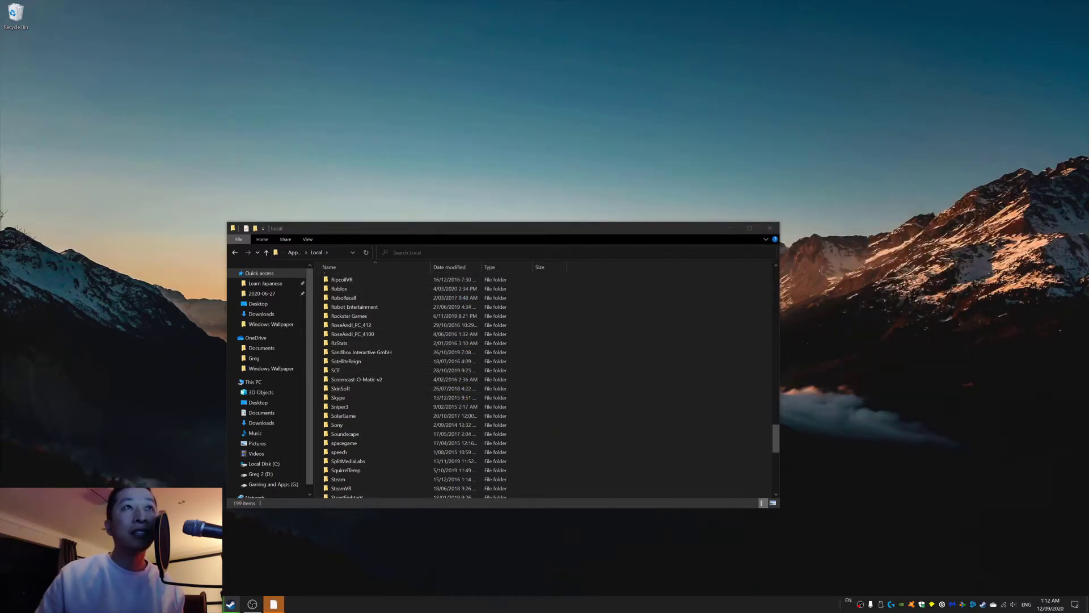
# - Run %appdata% from the Run dialog to open the AppData Roaming folder
pyautogui.moveTo(375, 251); pyautogui.dragTo(523, 252)
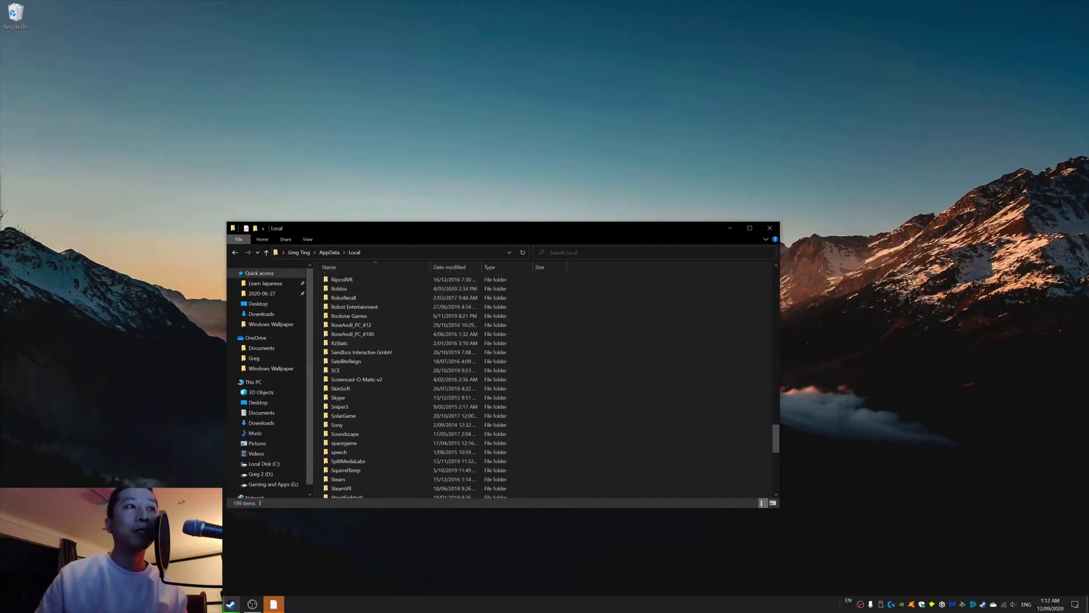
pyautogui.press('super')
pyautogui.press('super+r')
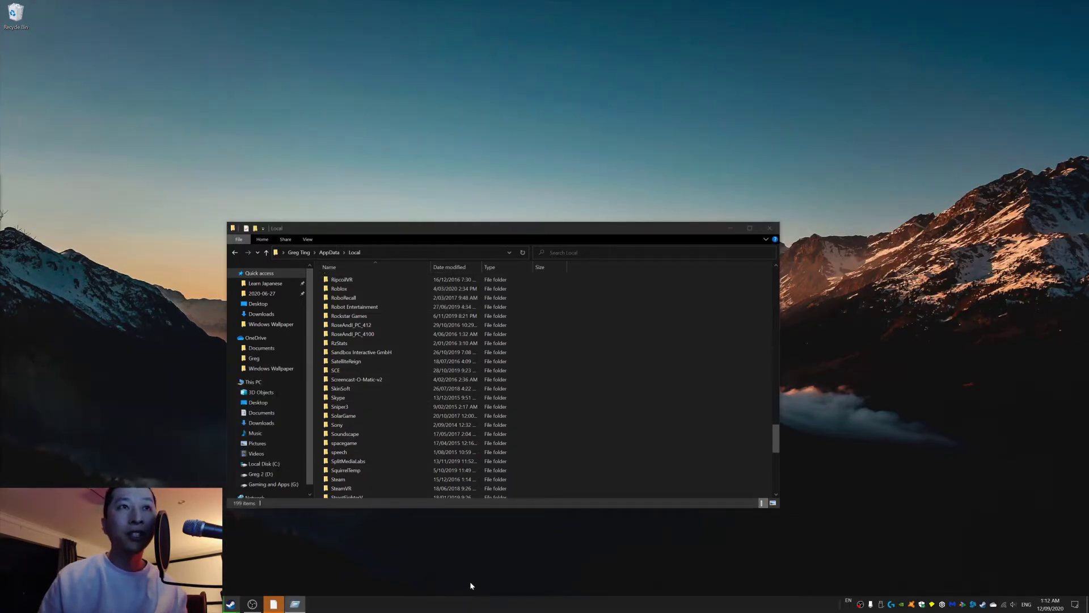
pyautogui.click(580, 373)
pyautogui.moveTo(528, 372); pyautogui.dragTo(502, 372)
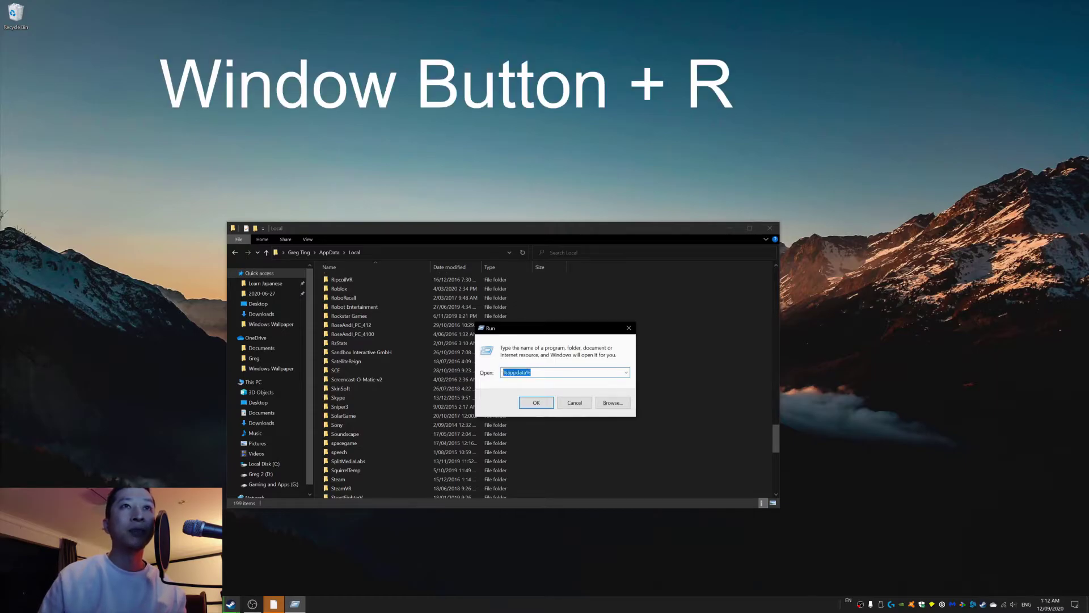
pyautogui.write('%appdata%')
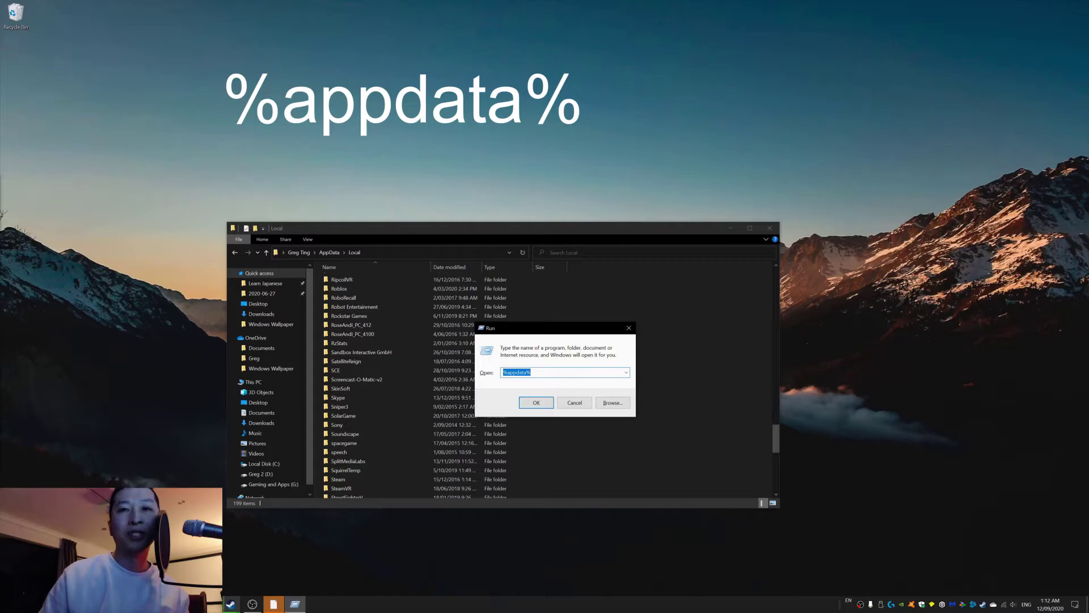
pyautogui.click(535, 403)
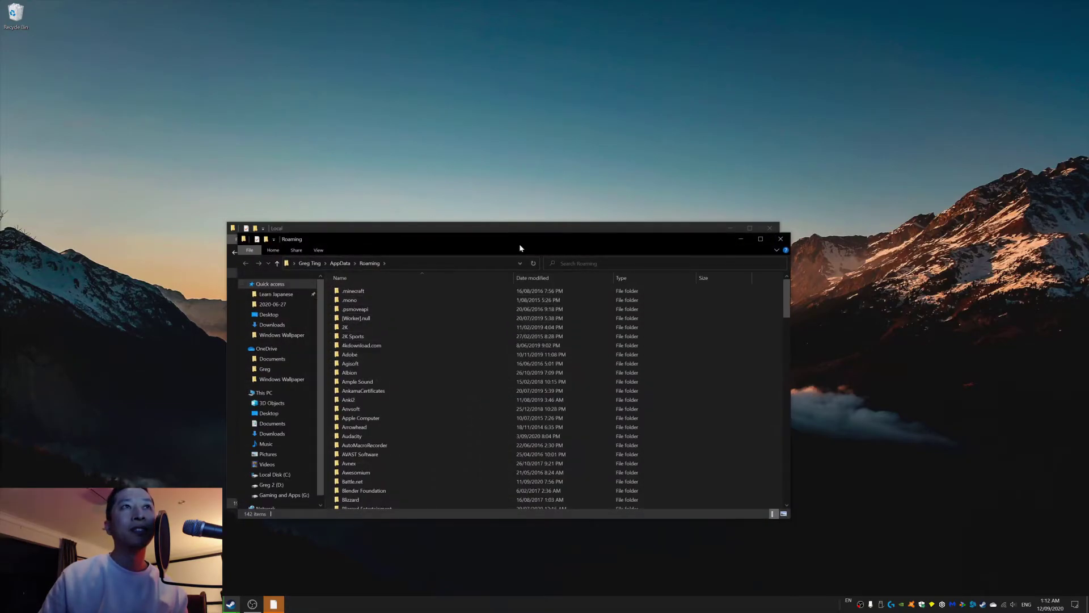
# - Close the leftover Local window, navigate to AppData\Local and select the IconCache file
pyautogui.click(769, 227)
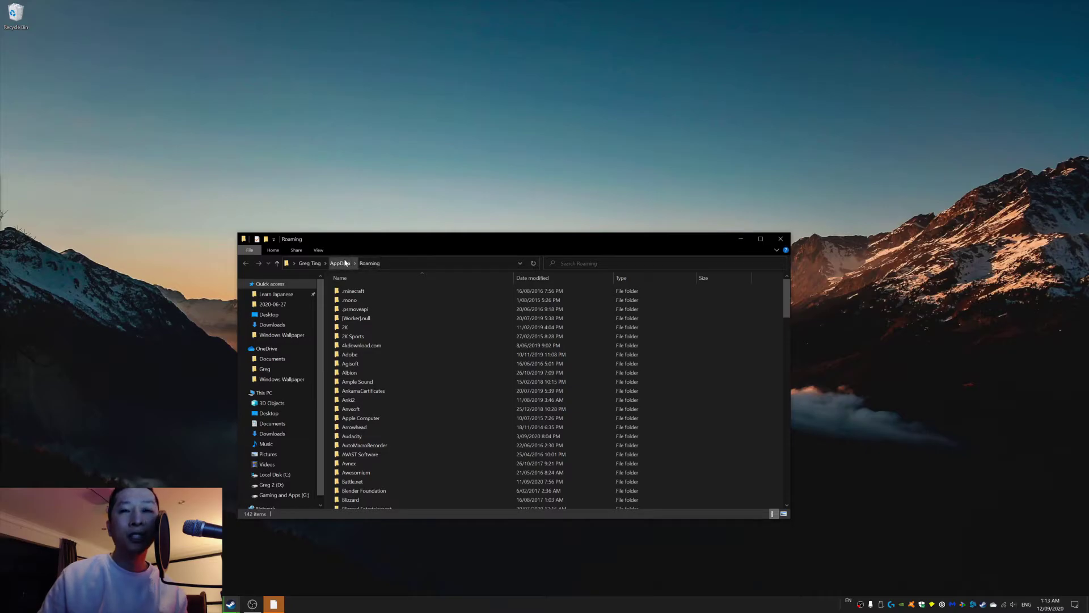
pyautogui.click(342, 263)
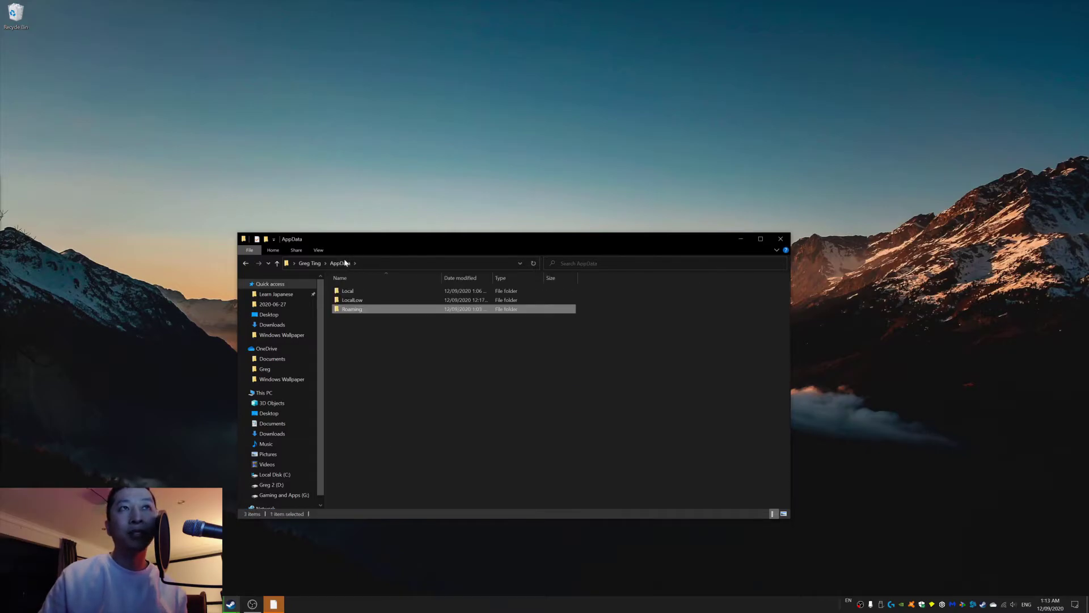
pyautogui.doubleClick(360, 291)
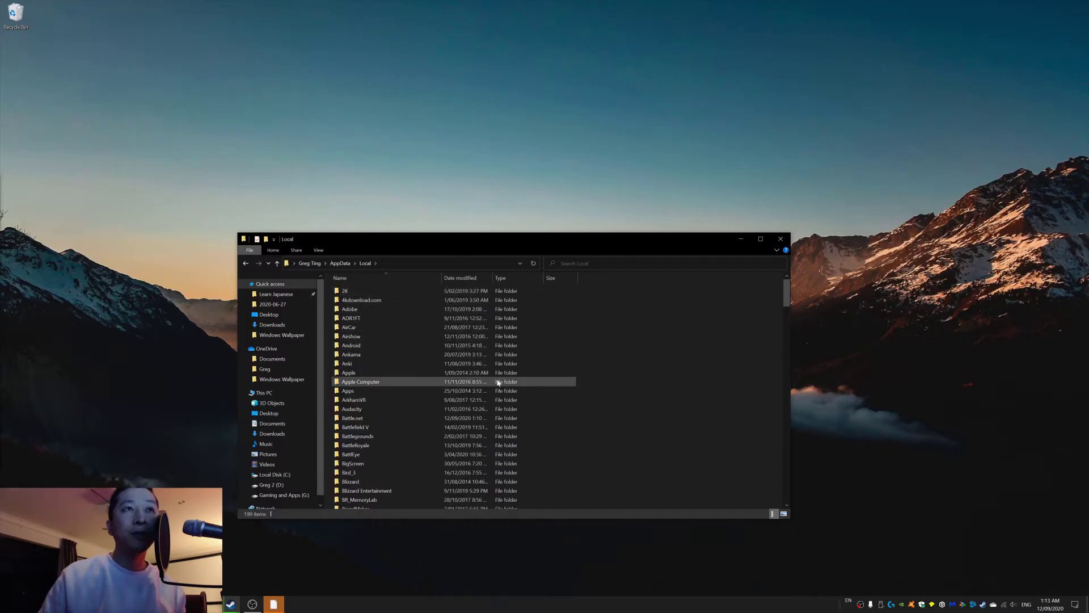
pyautogui.scroll(-10, 497, 381)
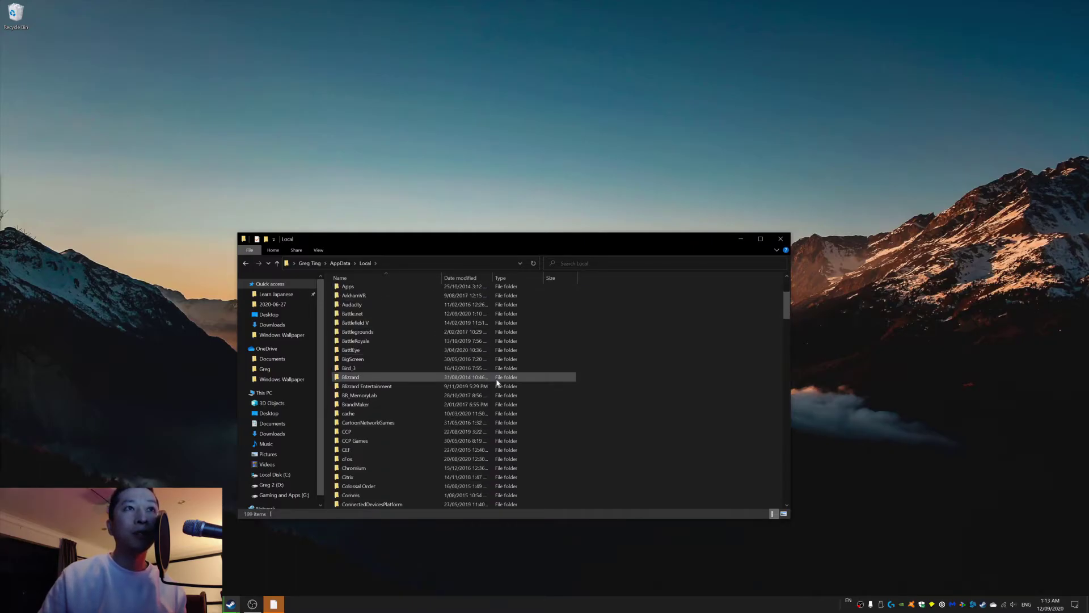
pyautogui.click(402, 383)
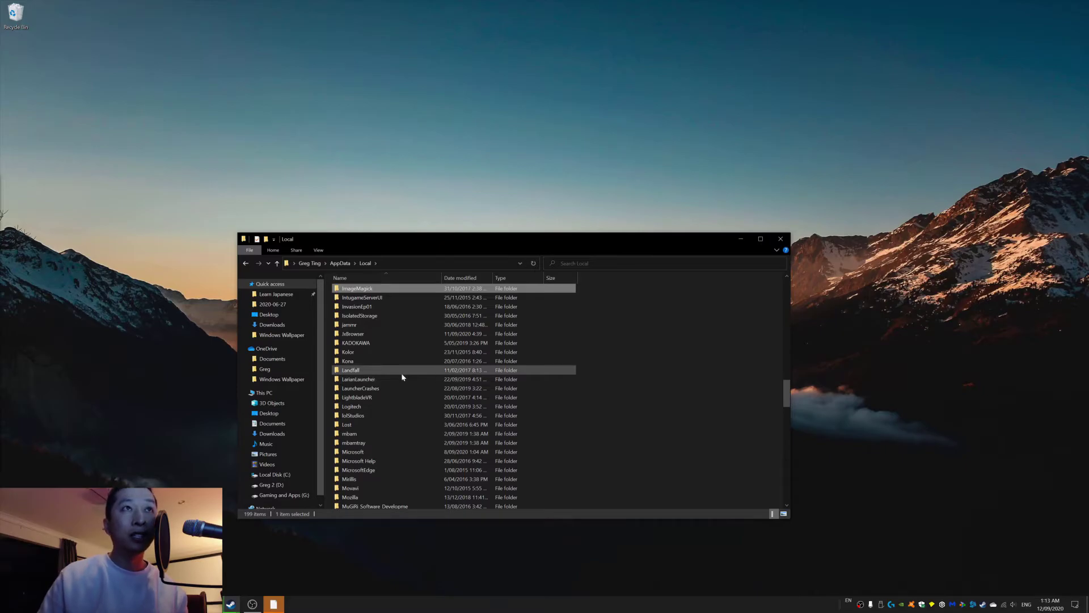
pyautogui.press('Down')
pyautogui.press('Down')
pyautogui.press('Up')
pyautogui.press('Up')
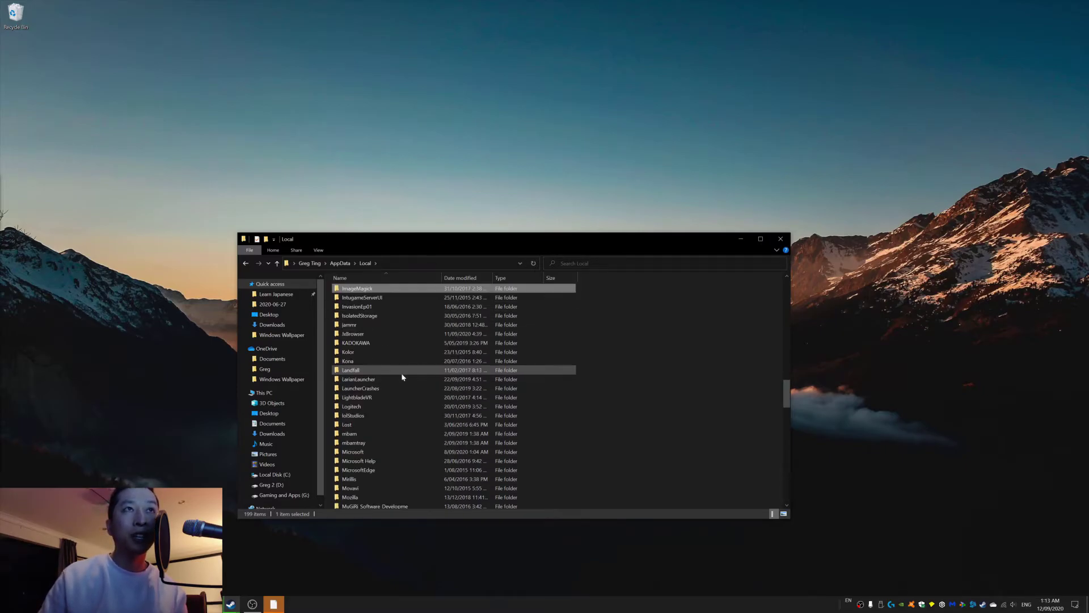
pyautogui.press('Down')
pyautogui.press('Down')
pyautogui.scroll(-10, 402, 376)
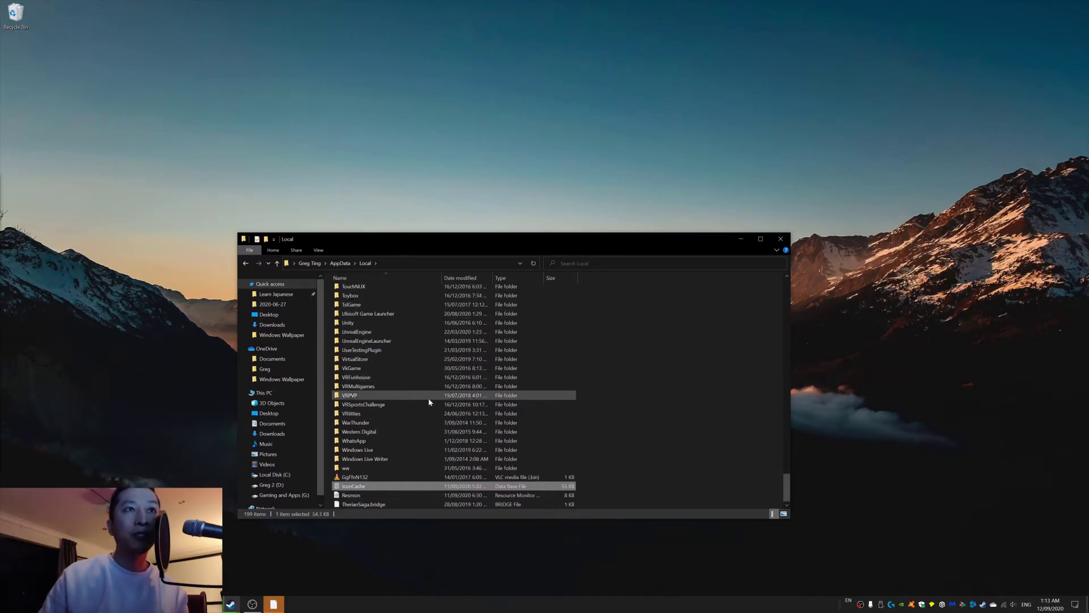
pyautogui.click(390, 485)
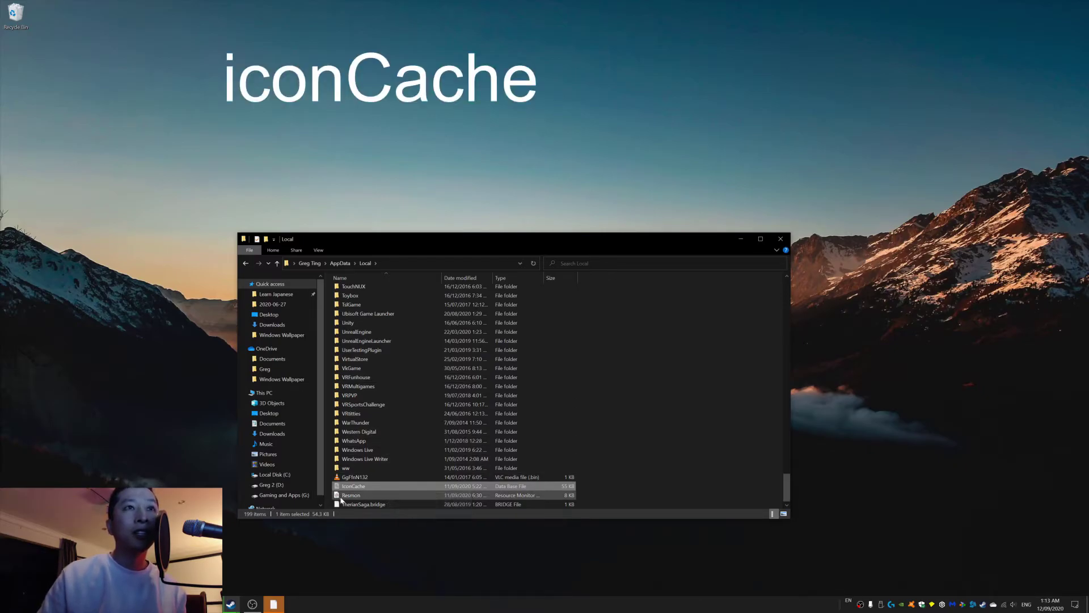
# - Choose 'Add to archive...' from the IconCache file's context menu
pyautogui.rightClick(360, 488)
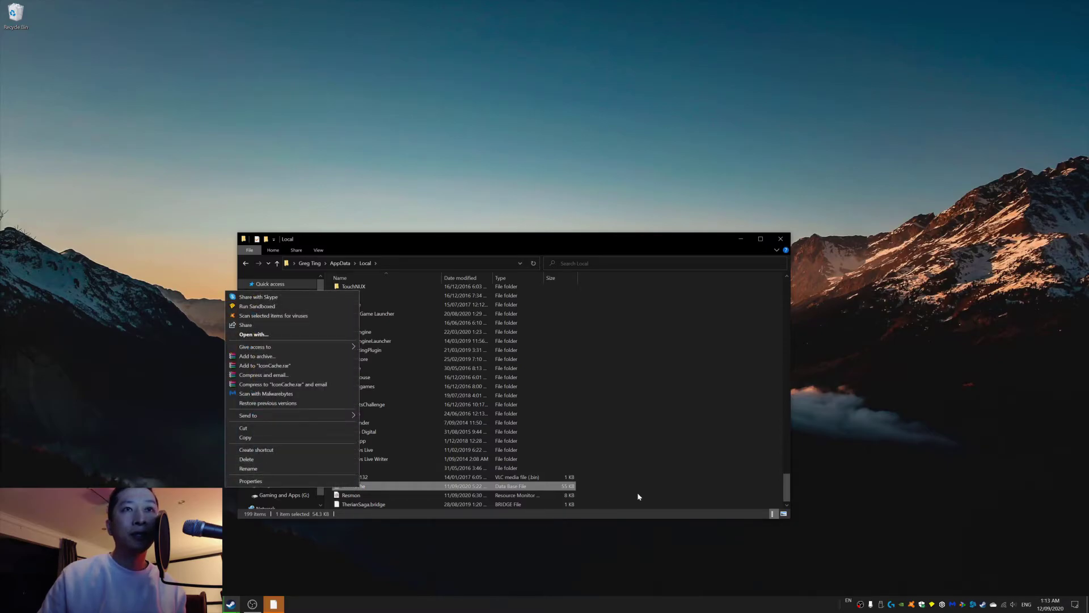
pyautogui.click(637, 492)
pyautogui.click(366, 487)
pyautogui.rightClick(366, 488)
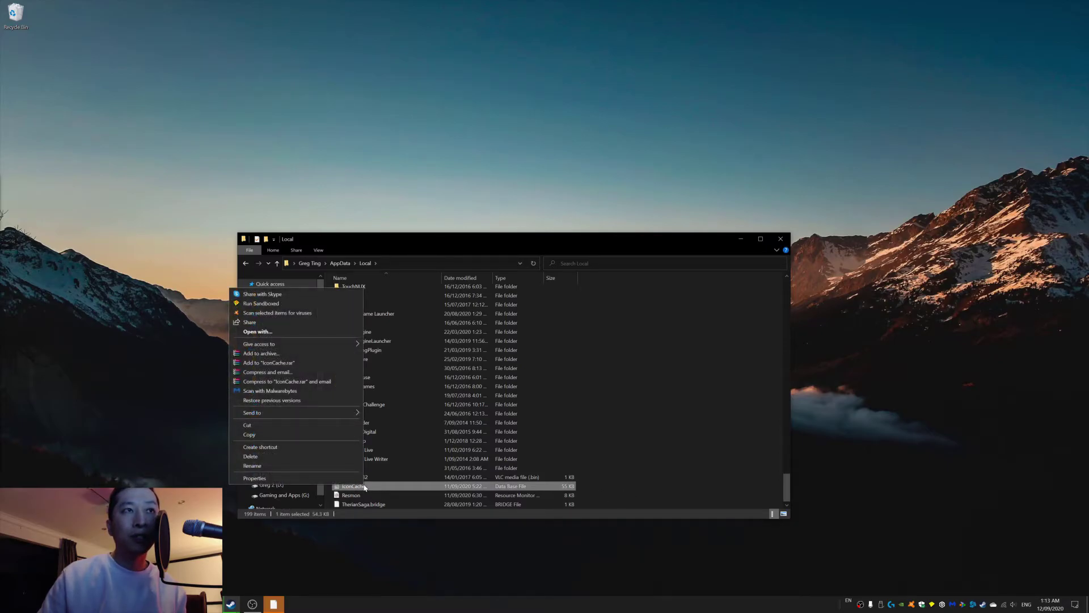
pyautogui.click(300, 354)
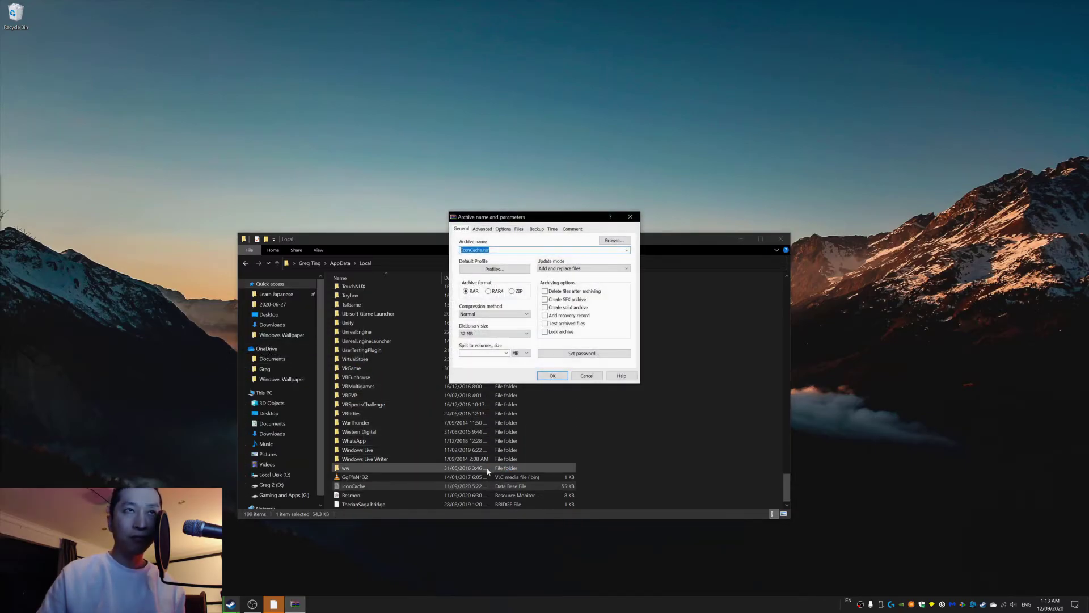
# - Create the IconCache.rar archive in WinRAR, then delete the original IconCache file
pyautogui.click(552, 375)
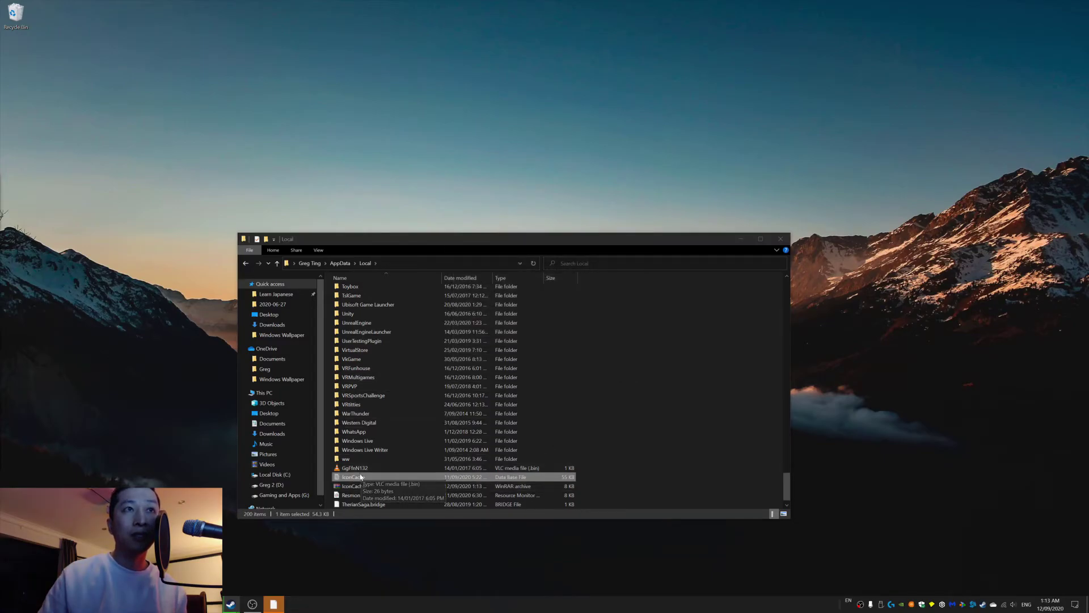
pyautogui.rightClick(354, 476)
pyautogui.click(307, 447)
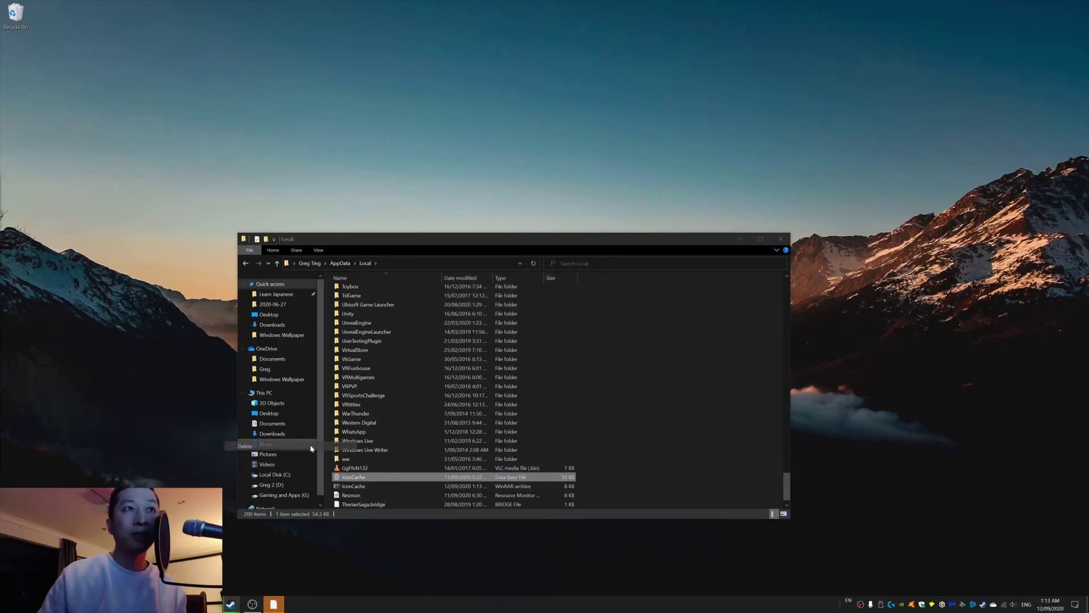